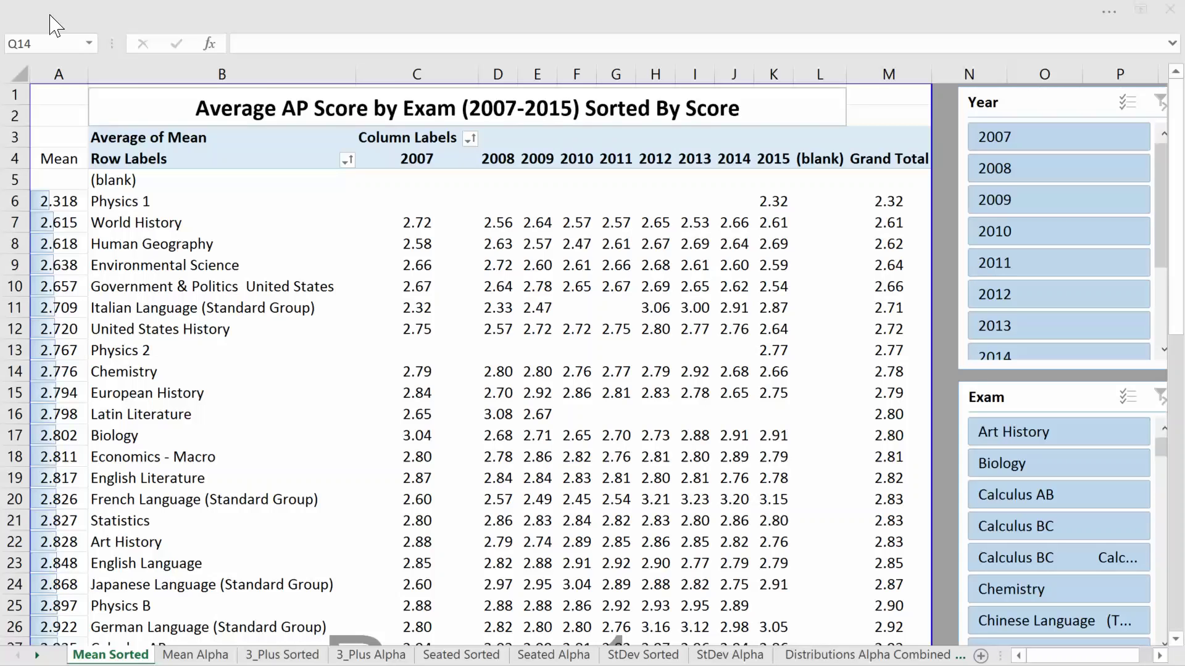
- Check the College Board archive years list, then filter the Year slicer to 2008, 2009 and 2010
{"action": "key", "text": "alt+Tab"}
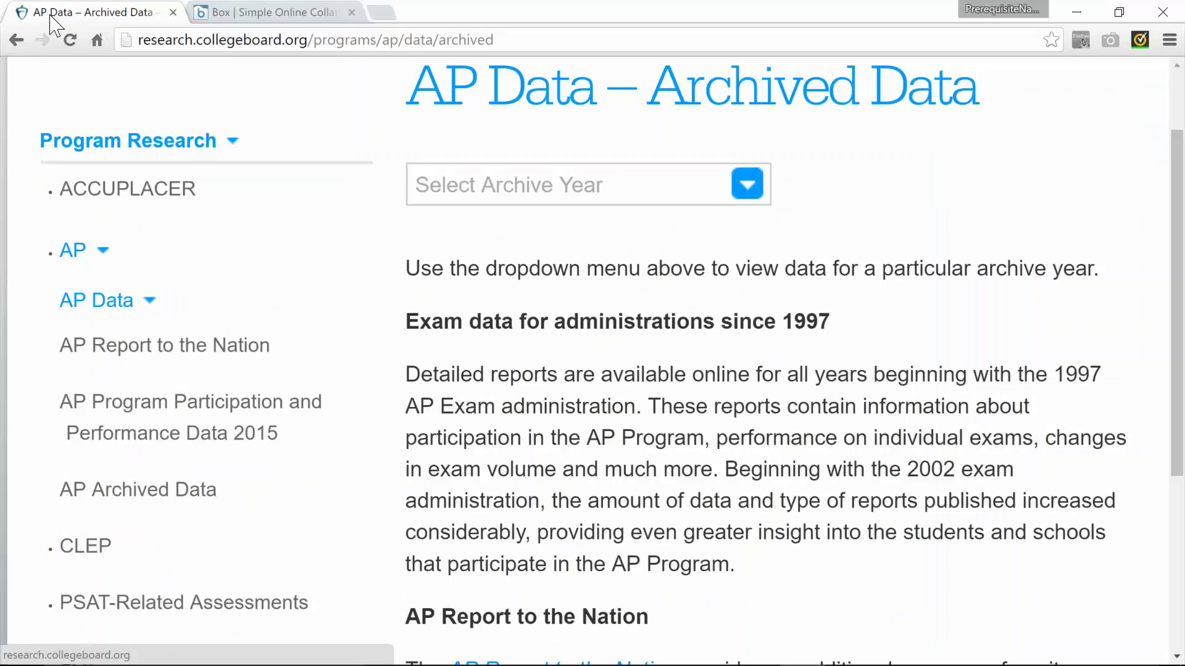
{"action": "left_click", "coordinate": [747, 184]}
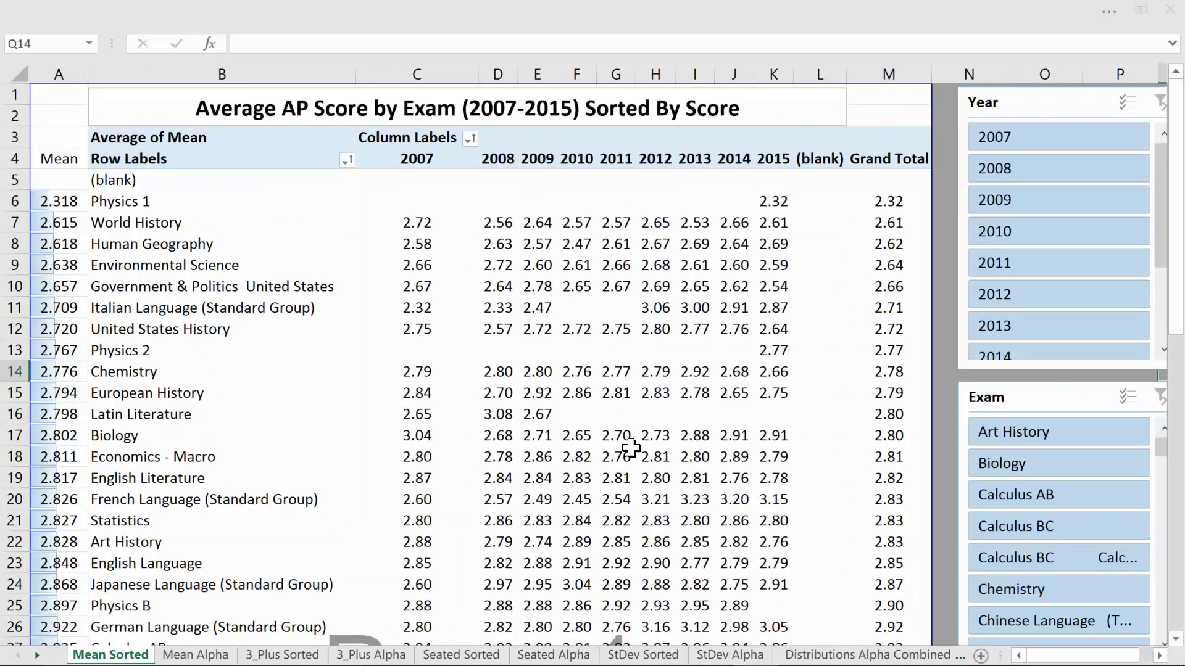
{"action": "right_click", "coordinate": [1011, 141]}
{"action": "key", "text": "Escape"}
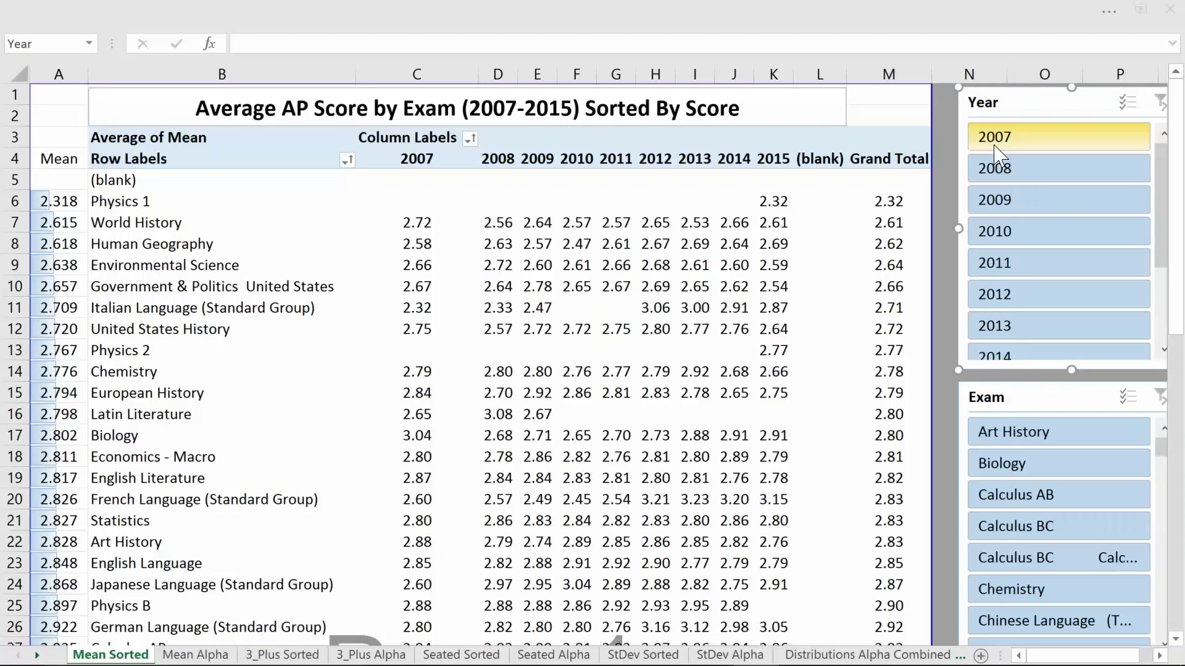
{"action": "left_click", "coordinate": [996, 139]}
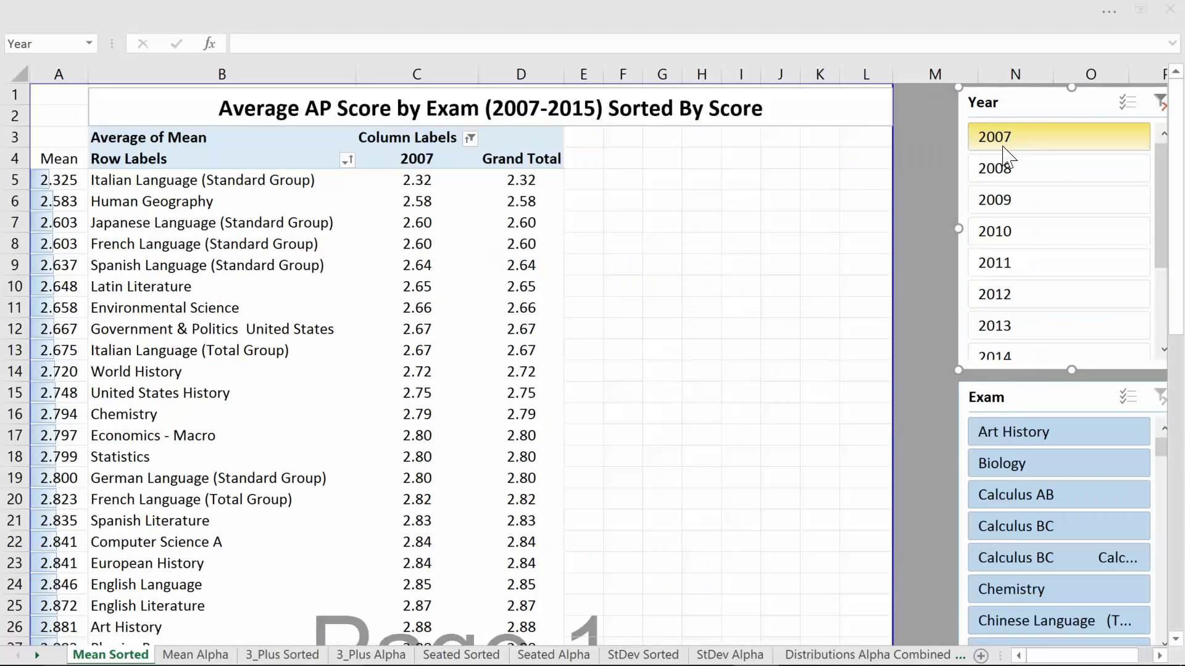
{"action": "left_click", "coordinate": [1001, 166], "text": "ctrl"}
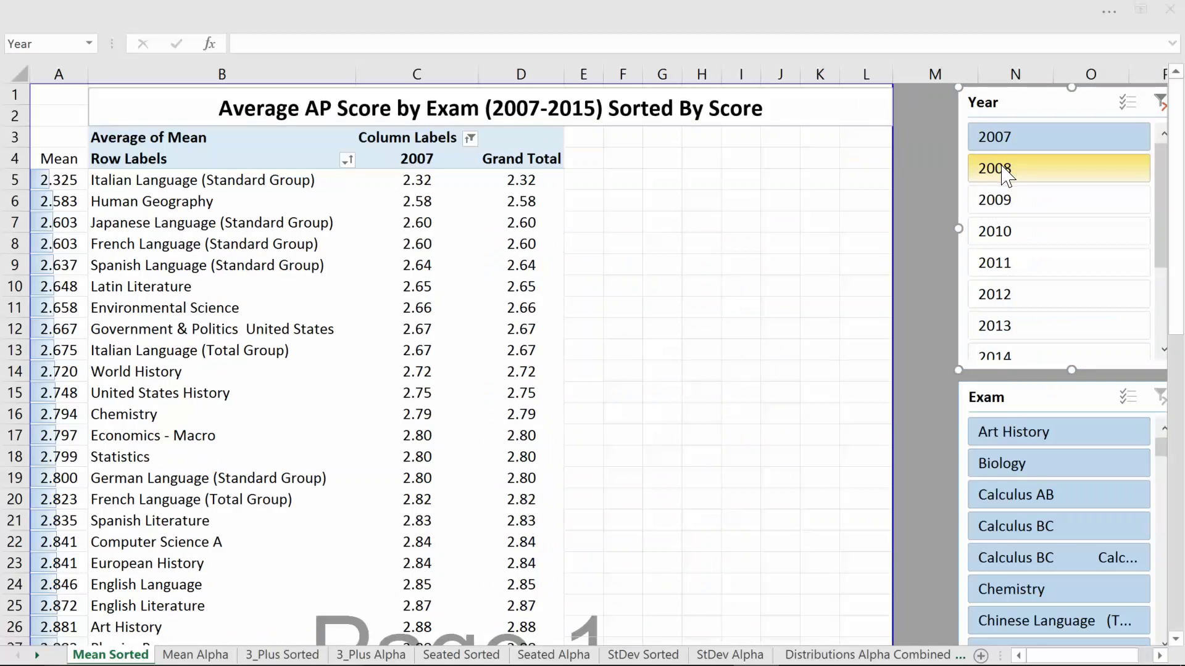
{"action": "left_click", "coordinate": [1001, 174]}
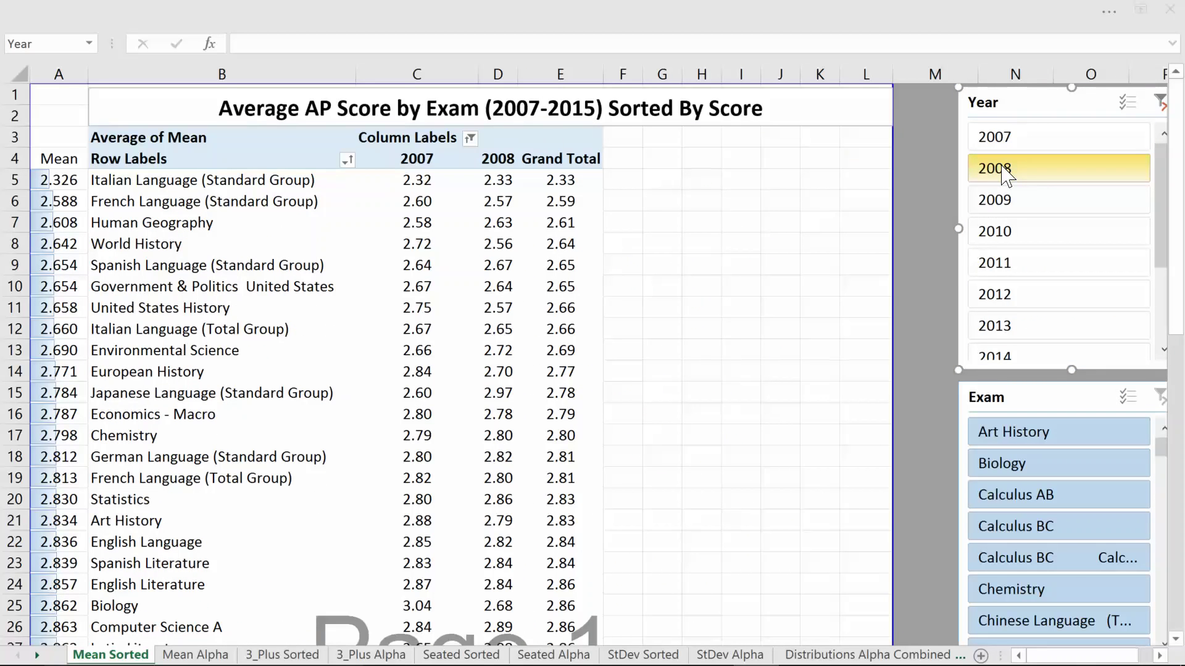
{"action": "left_click", "coordinate": [1001, 203], "text": "ctrl"}
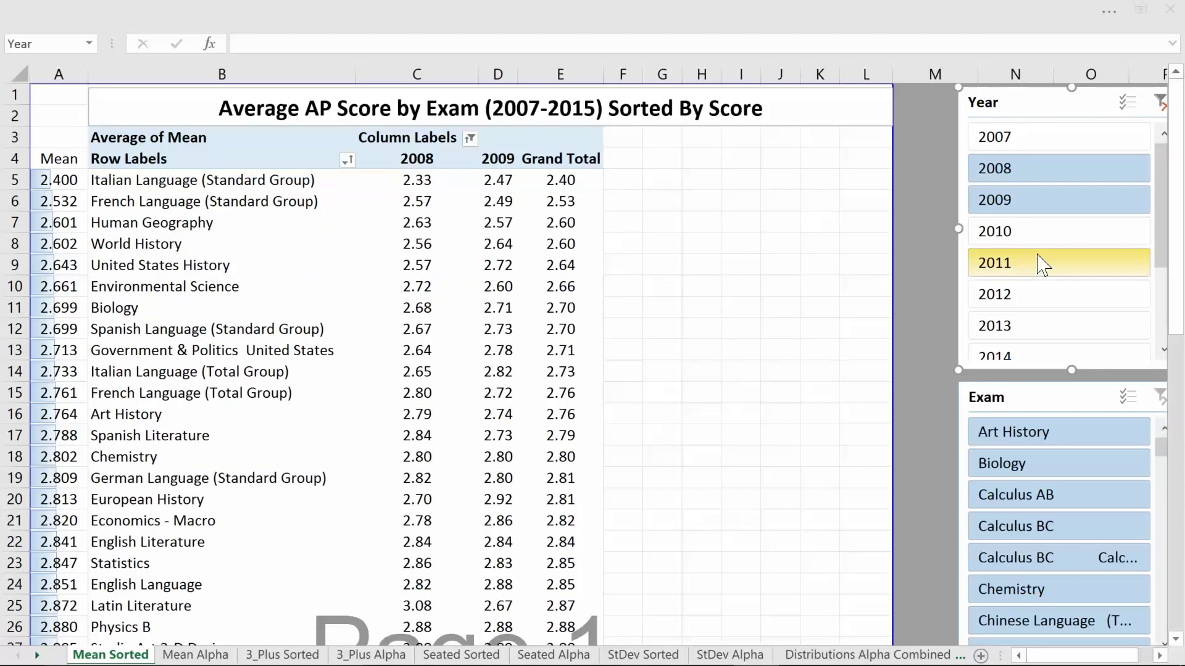
{"action": "left_click", "coordinate": [1043, 239], "text": "ctrl"}
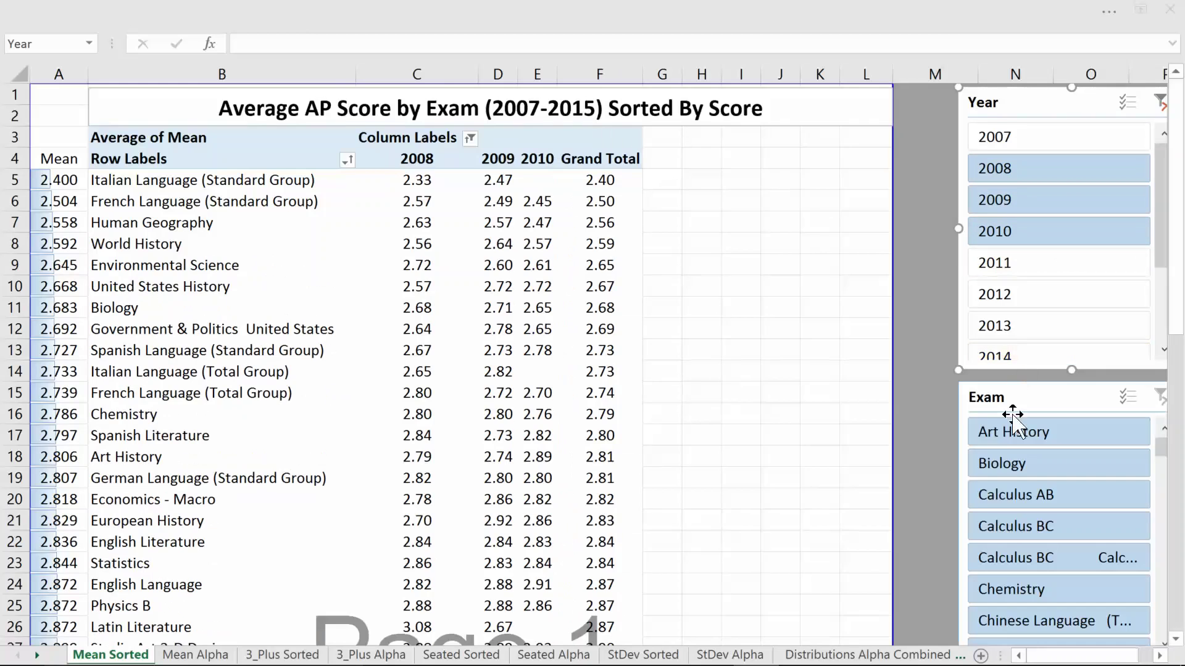
- Filter the Exam slicer to Biology, Calculus AB and Calculus BC
{"action": "left_click", "coordinate": [1021, 464]}
{"action": "left_click", "coordinate": [1014, 497], "text": "ctrl"}
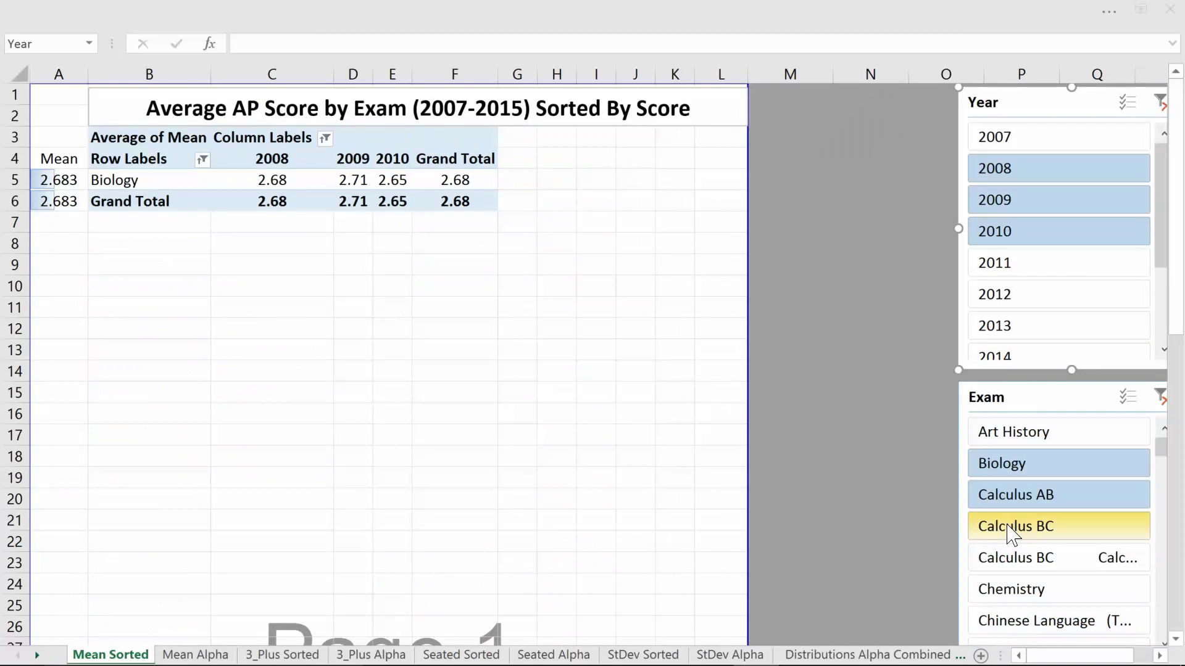
{"action": "left_click", "coordinate": [1008, 528], "text": "ctrl"}
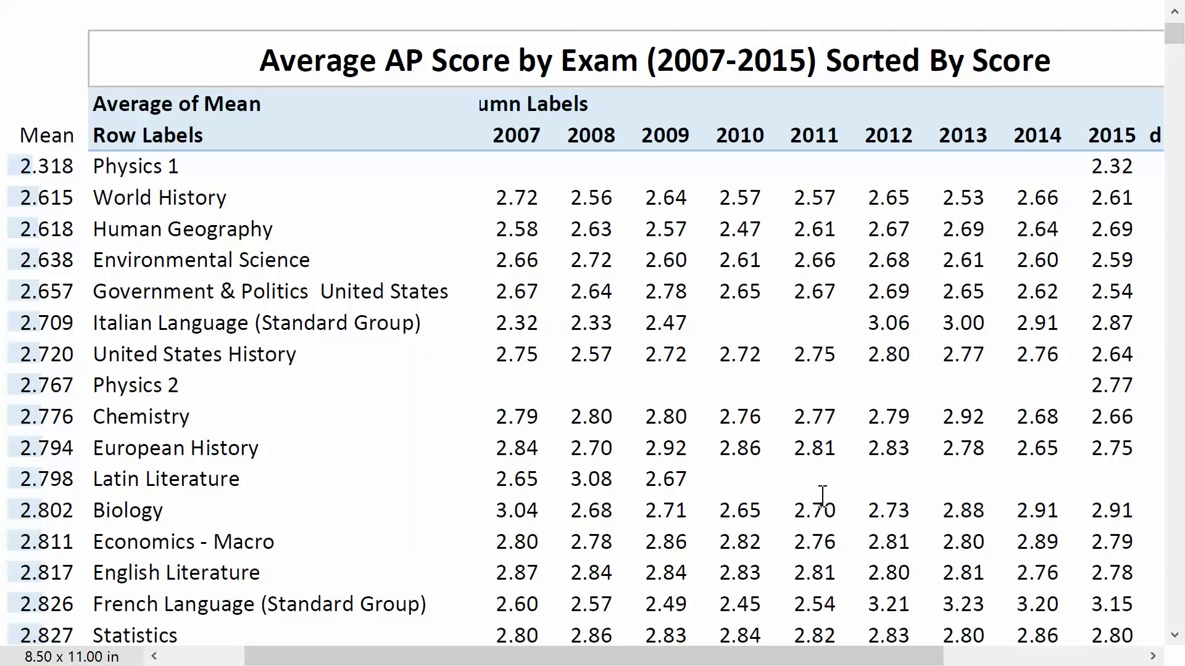
- Scroll through the Mean Sorted sheet, then review the alphabetically sorted average-score pivot
{"action": "scroll", "coordinate": [822, 496], "scroll_direction": "down", "scroll_amount": 10}
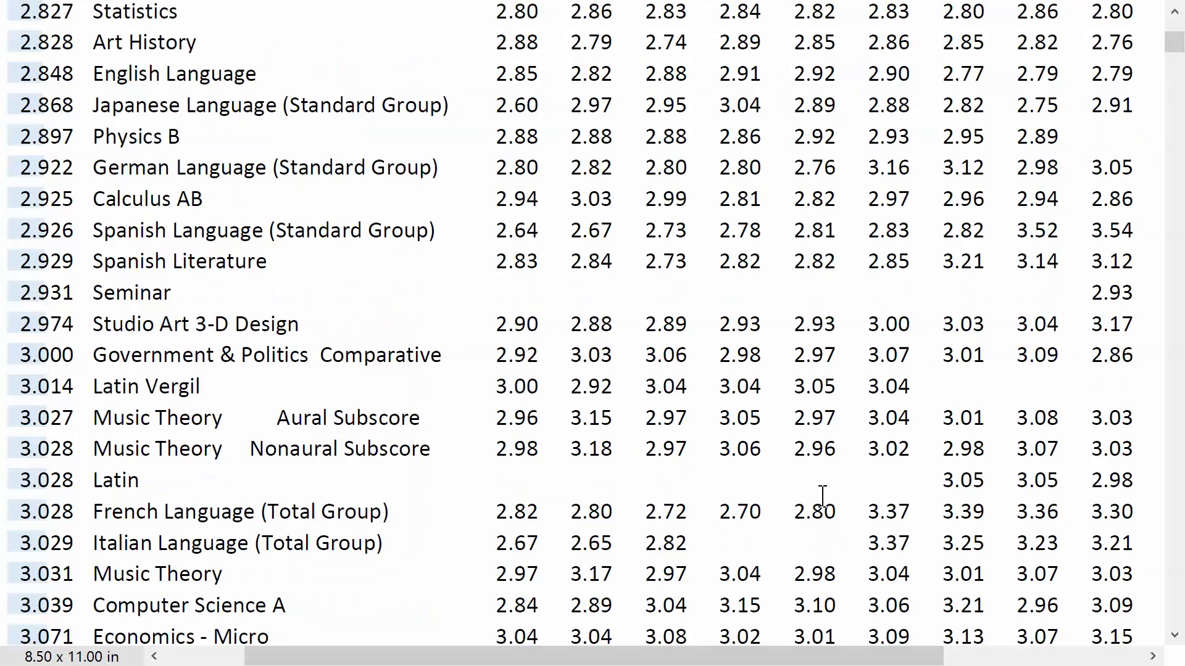
{"action": "scroll", "coordinate": [822, 495], "scroll_direction": "down", "scroll_amount": 10}
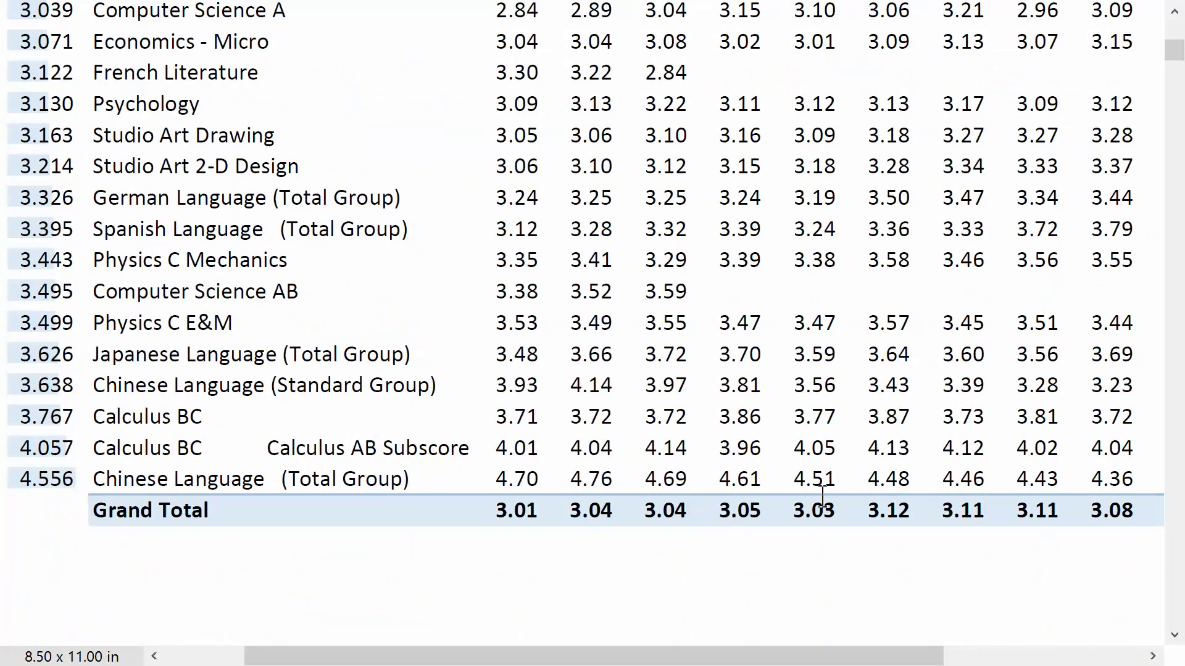
{"action": "key", "text": "ctrl+Page_Up"}
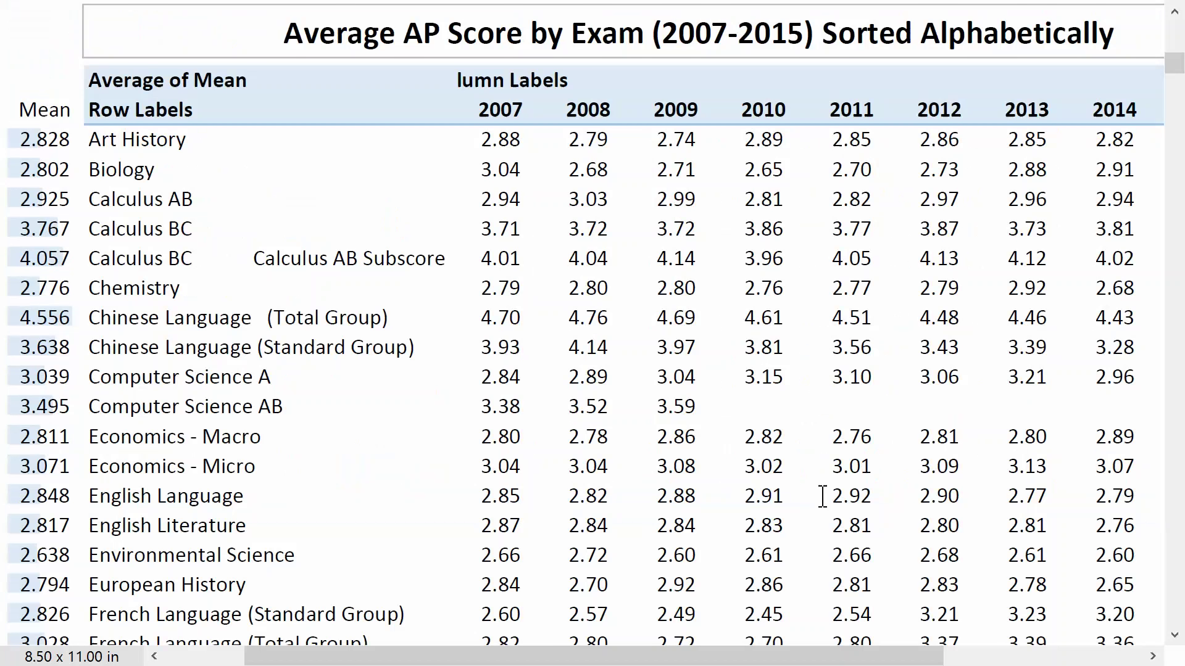
{"action": "scroll", "coordinate": [821, 496], "scroll_direction": "down", "scroll_amount": 10}
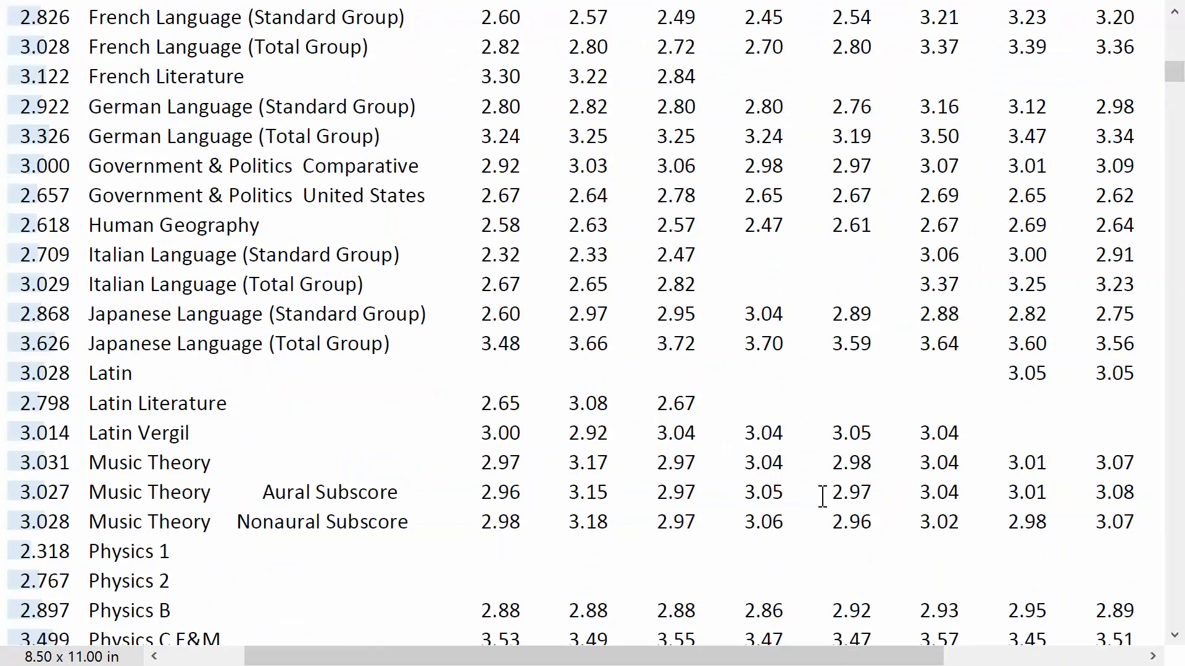
{"action": "scroll", "coordinate": [822, 495], "scroll_direction": "down", "scroll_amount": 10}
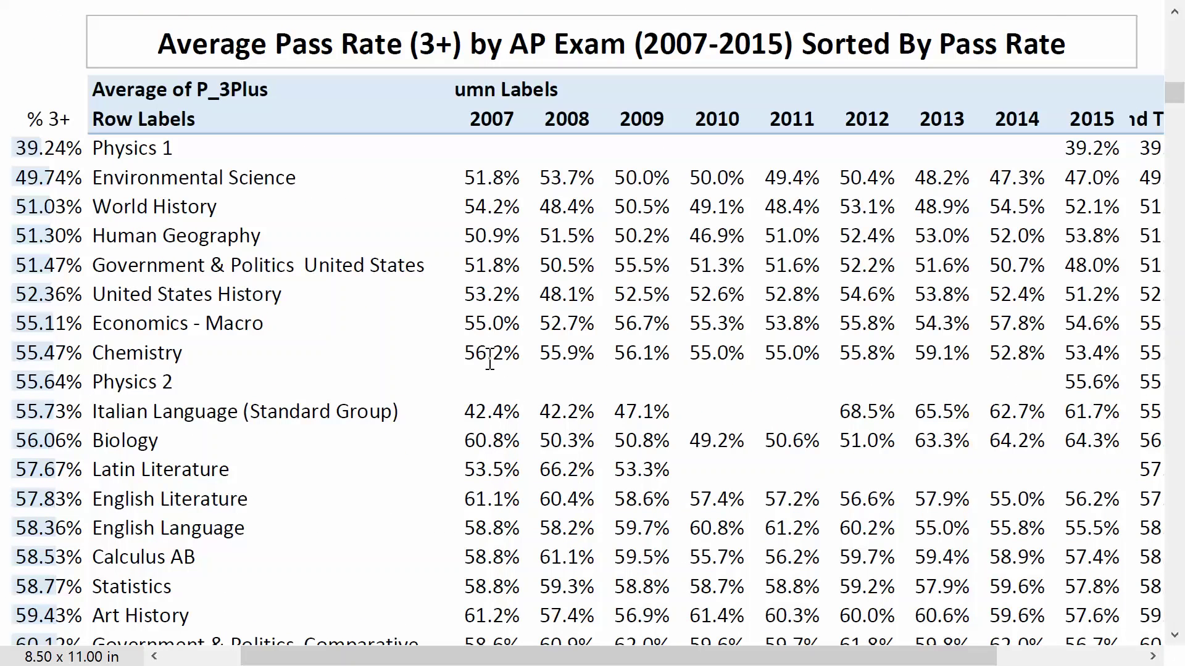
- Scroll past the pass-rate Grand Total and footnotes to the numerically sorted exam-count pivot
{"action": "scroll", "coordinate": [489, 361], "scroll_direction": "down", "scroll_amount": 10}
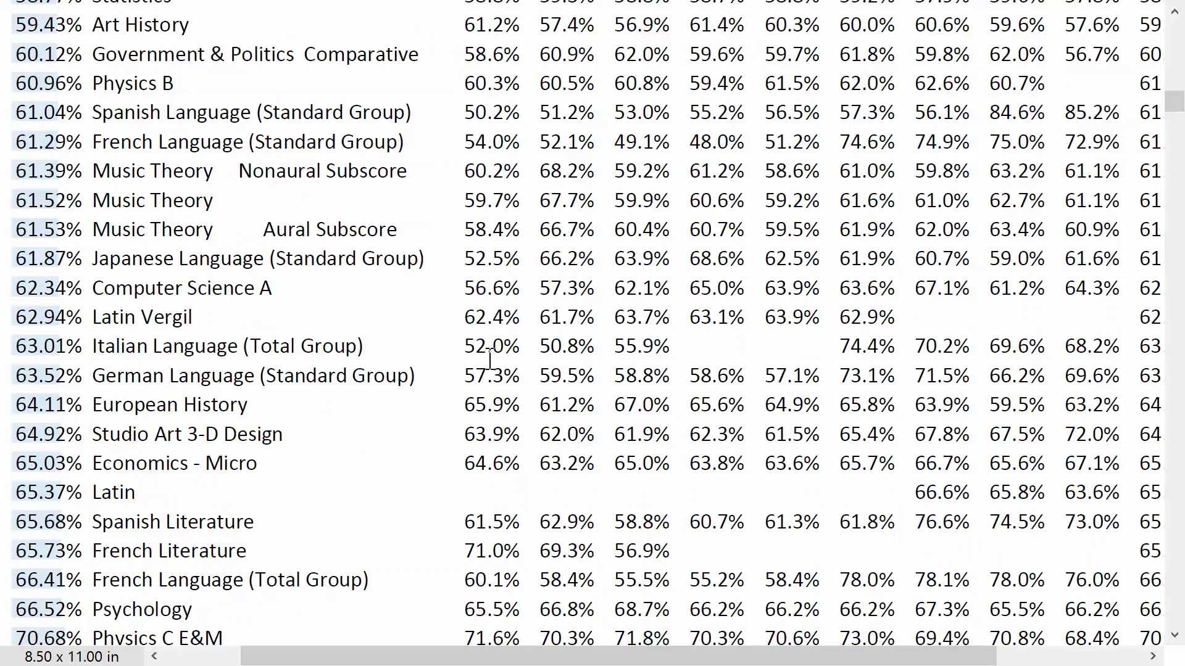
{"action": "scroll", "coordinate": [490, 361], "scroll_direction": "down", "scroll_amount": 10}
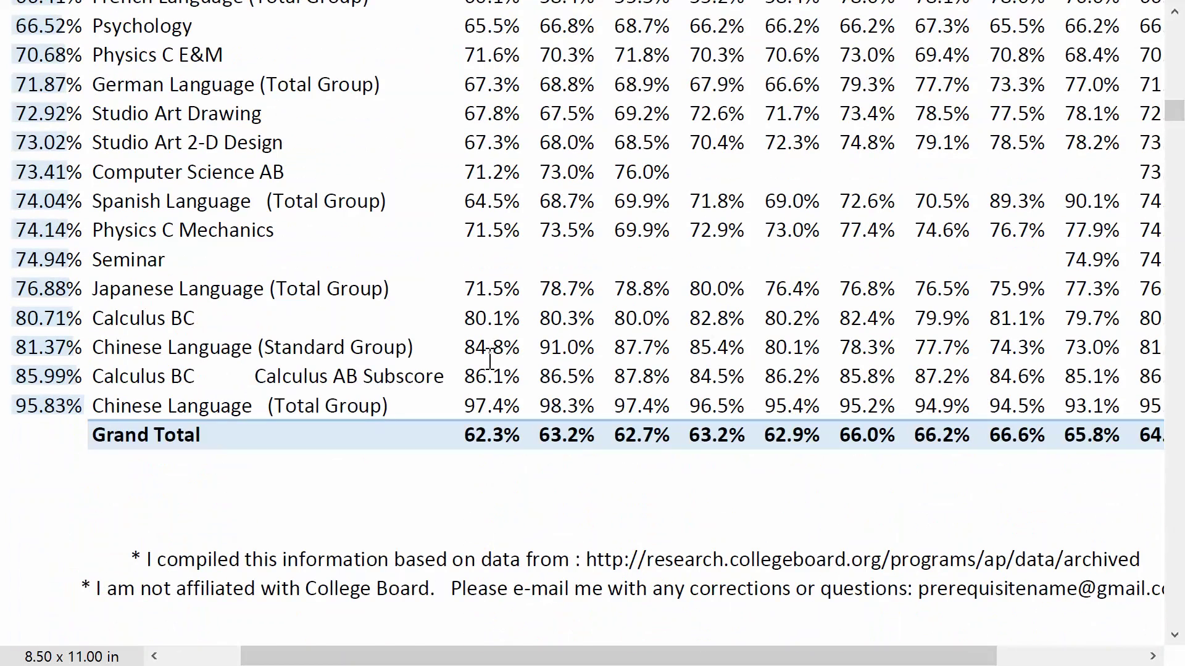
{"action": "scroll", "coordinate": [490, 361], "scroll_direction": "down", "scroll_amount": 10}
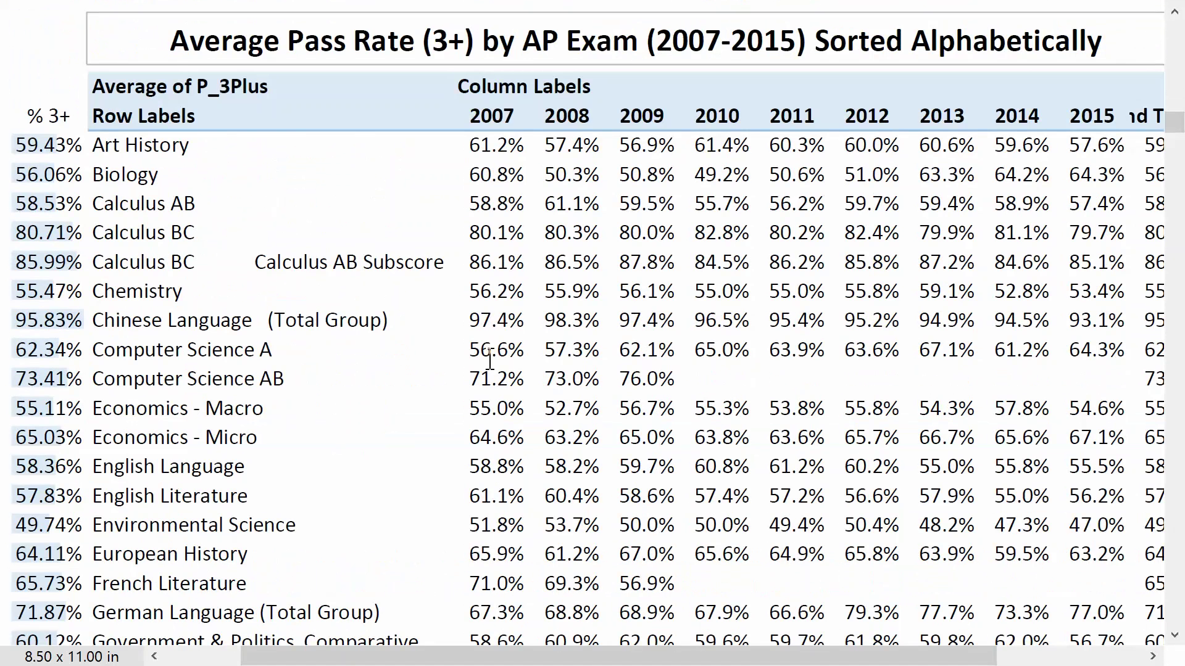
{"action": "scroll", "coordinate": [489, 361], "scroll_direction": "down", "scroll_amount": 10}
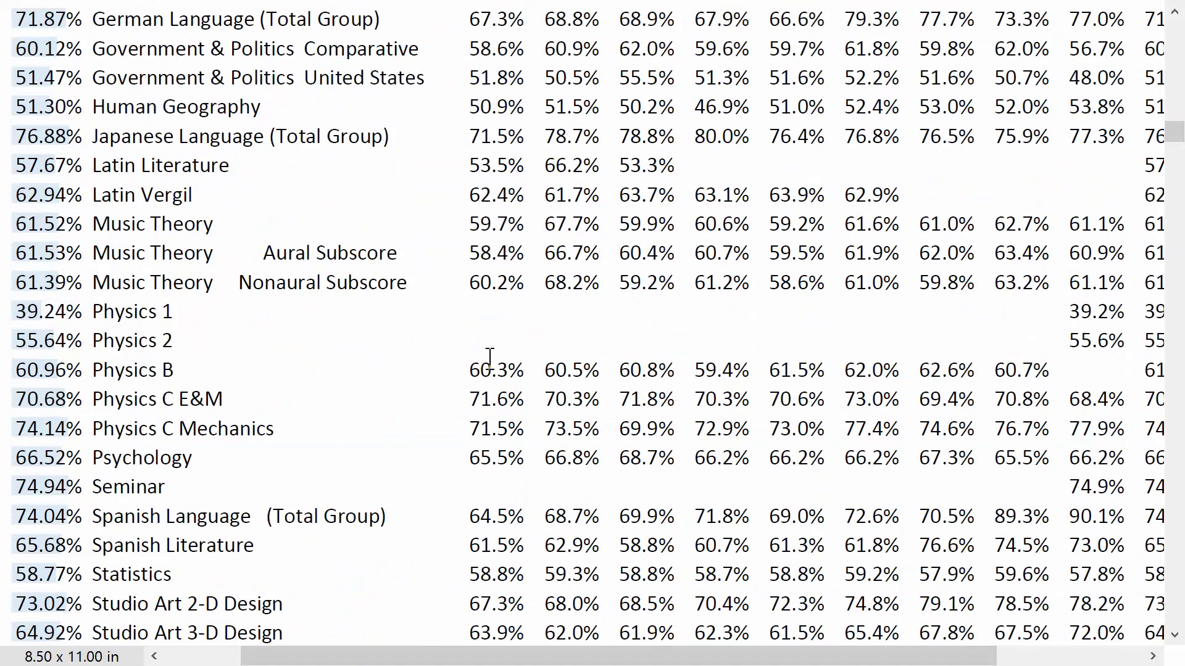
{"action": "scroll", "coordinate": [490, 358], "scroll_direction": "down", "scroll_amount": 10}
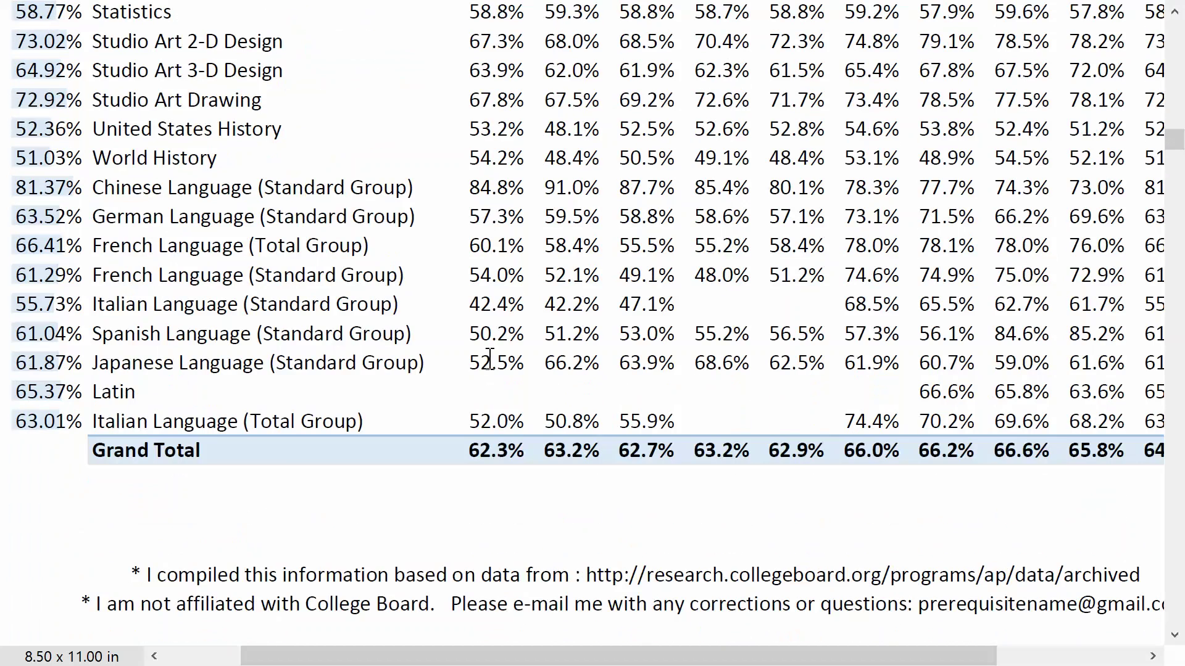
{"action": "scroll", "coordinate": [489, 359], "scroll_direction": "down", "scroll_amount": 10}
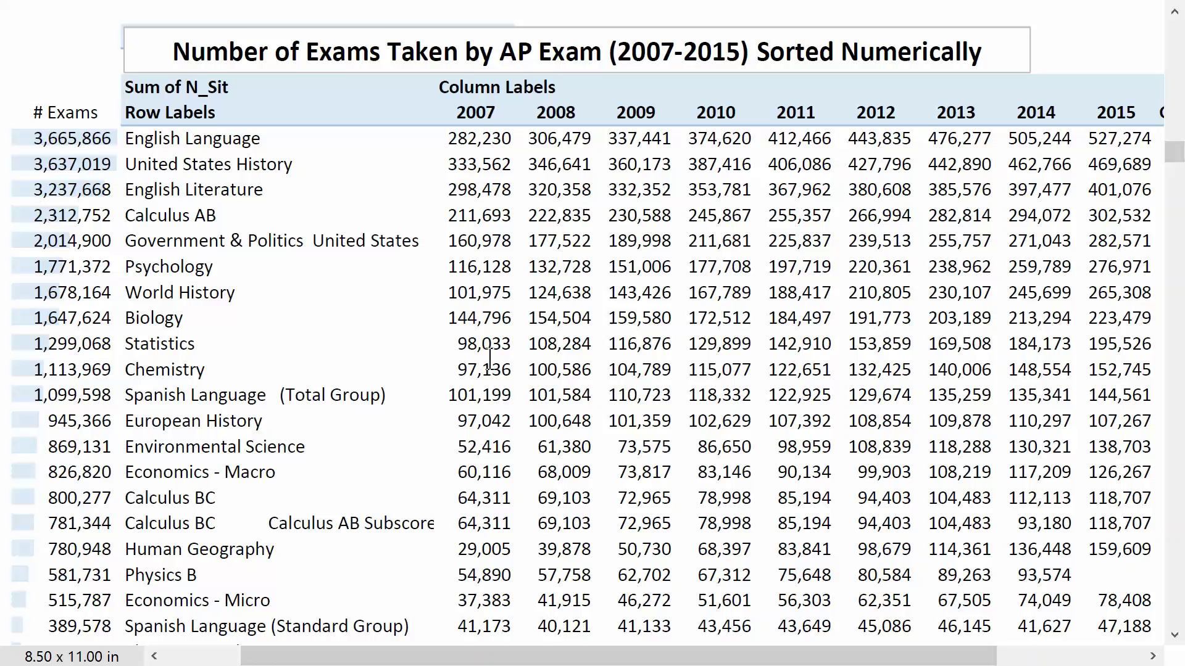
- Review the numerically and alphabetically sorted exam-count pivots, then go to the standard deviation sheet
{"action": "scroll", "coordinate": [489, 358], "scroll_direction": "down", "scroll_amount": 8}
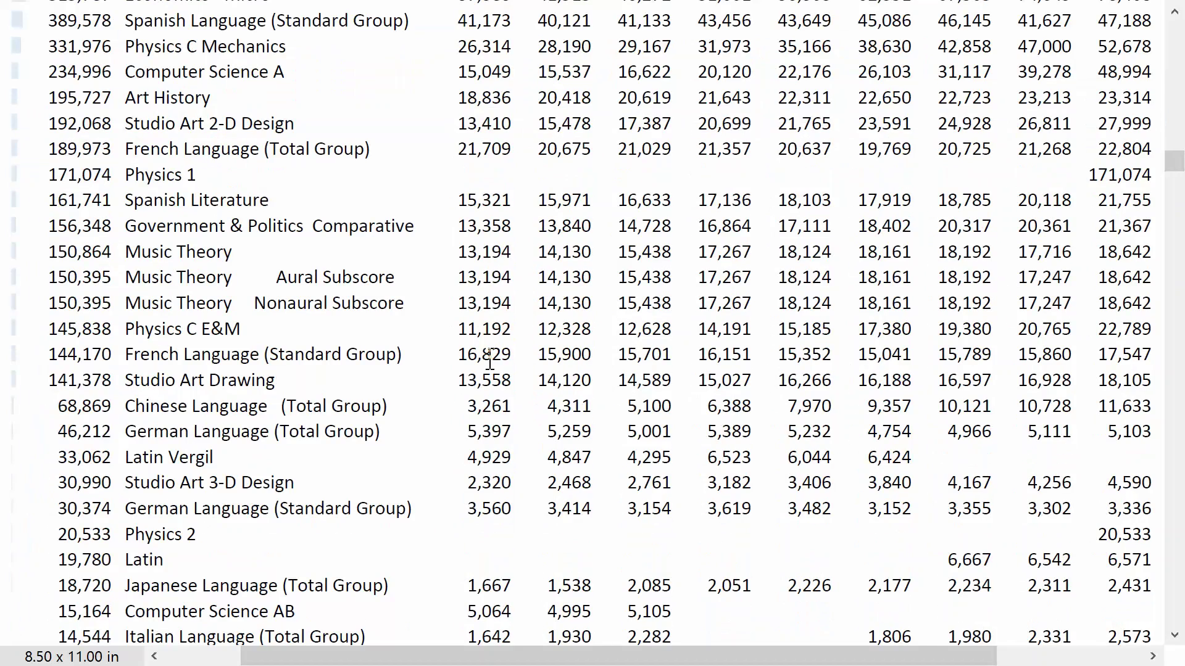
{"action": "scroll", "coordinate": [490, 358], "scroll_direction": "down", "scroll_amount": 6}
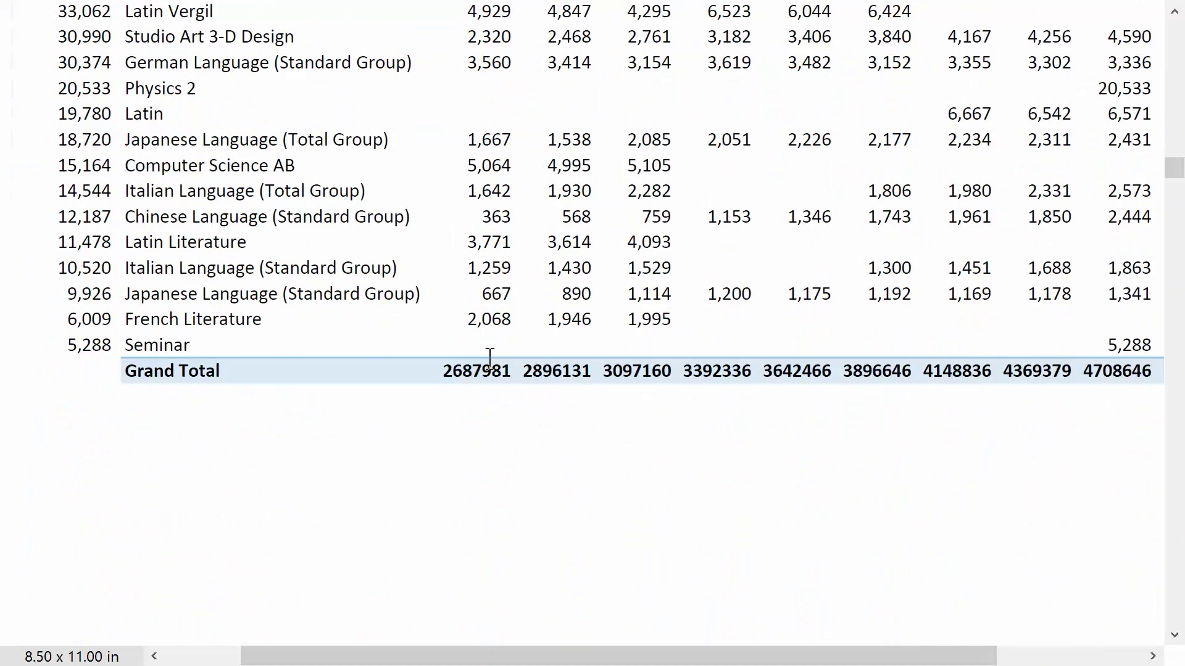
{"action": "key", "text": "ctrl+Page_Down"}
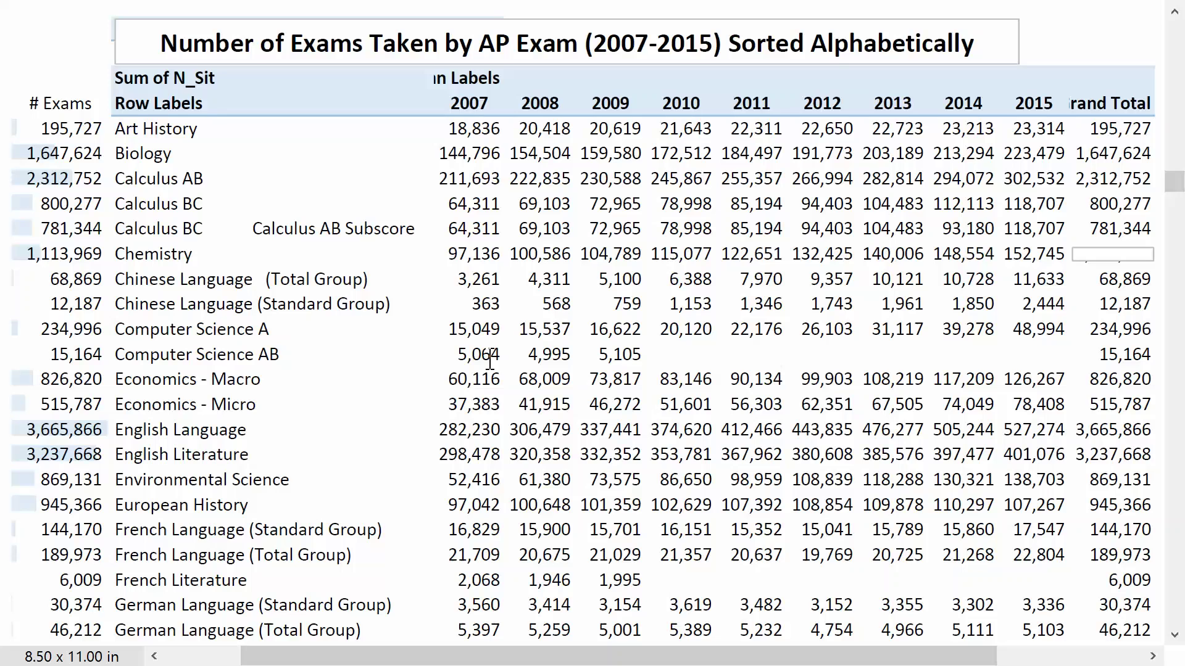
{"action": "scroll", "coordinate": [489, 358], "scroll_direction": "down", "scroll_amount": 8}
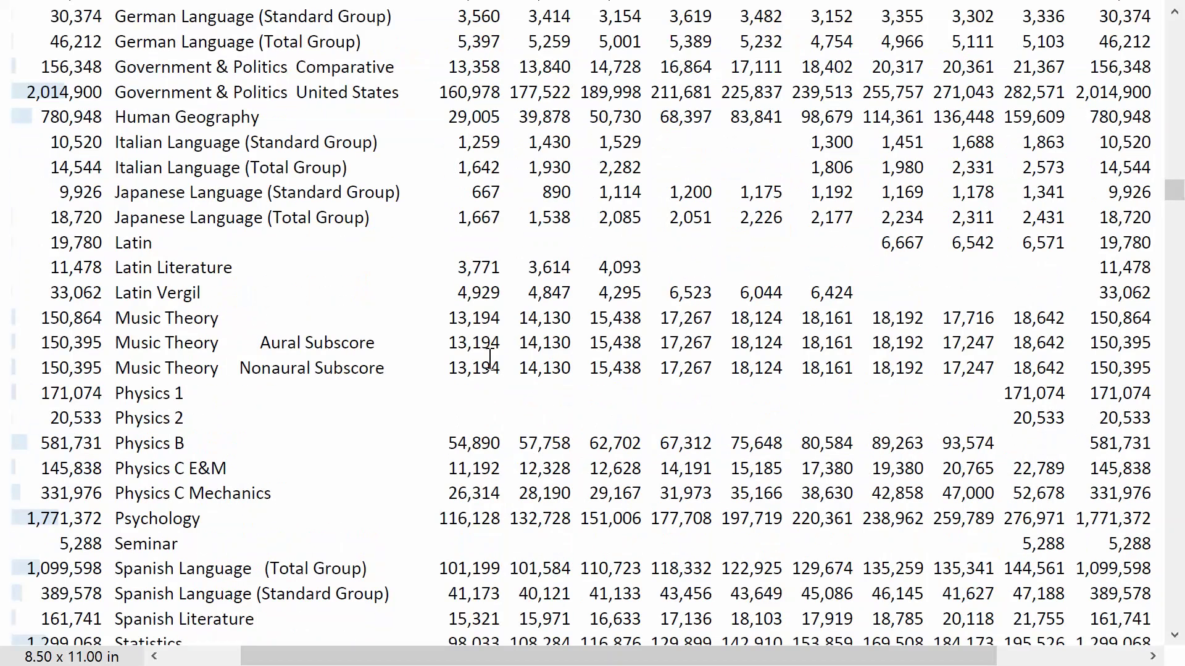
{"action": "scroll", "coordinate": [489, 358], "scroll_direction": "down", "scroll_amount": 5}
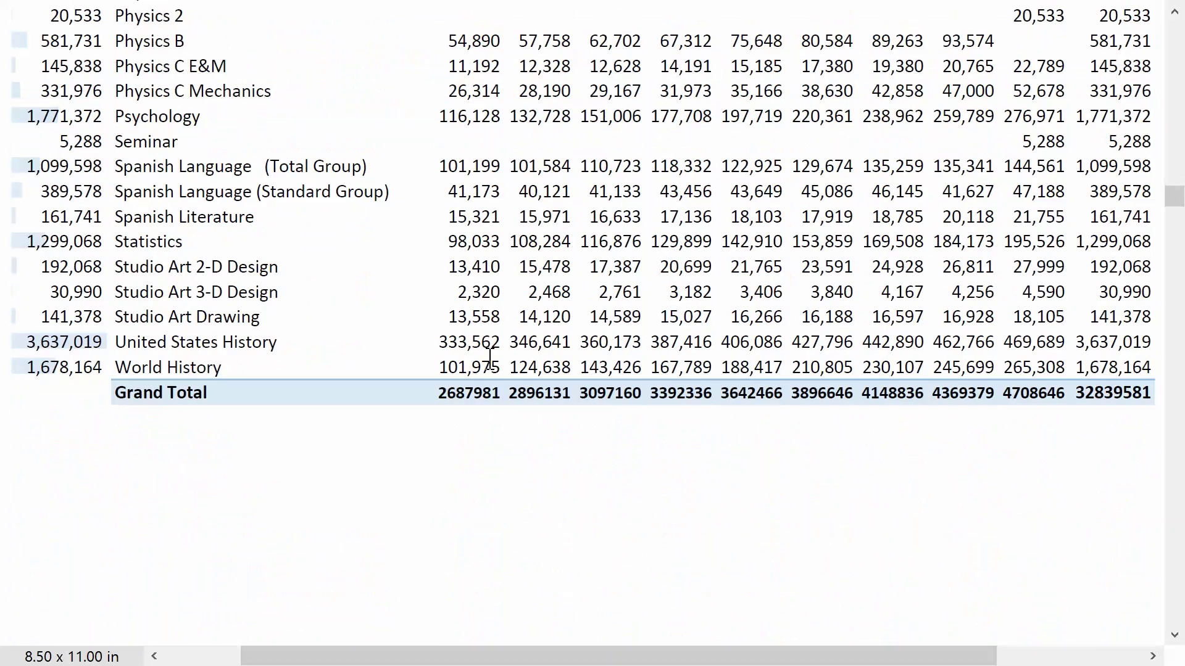
{"action": "key", "text": "ctrl+Page_Down"}
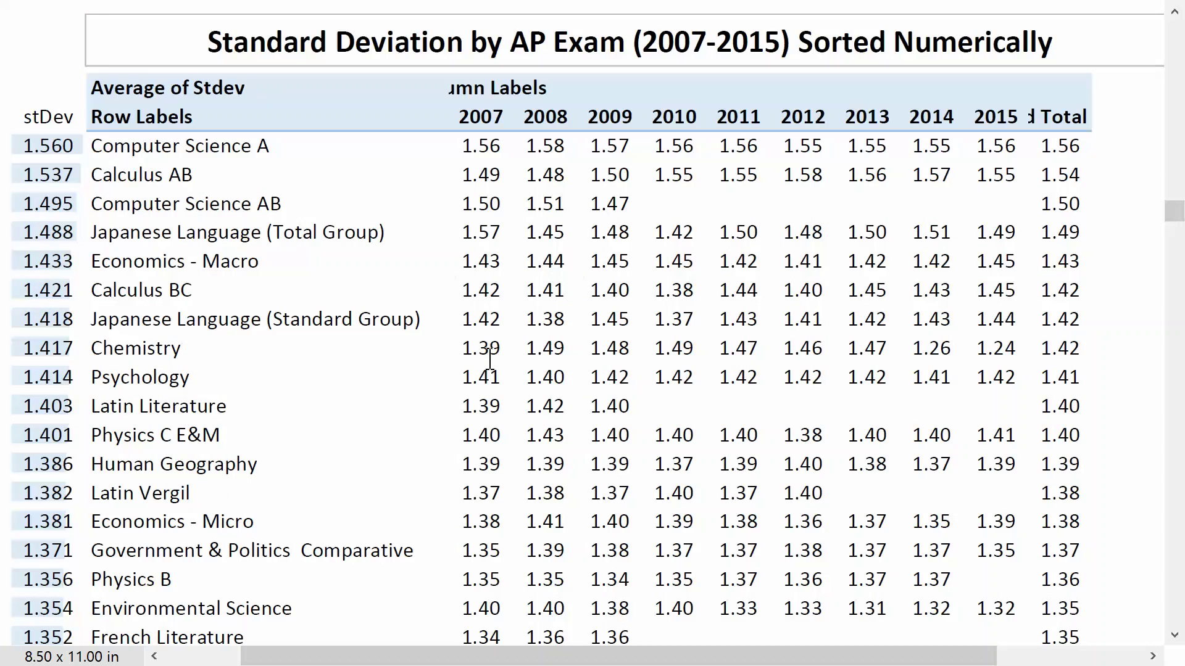
- Scroll through the numeric and alphabetical standard deviation pivots to the score distributions pivot
{"action": "scroll", "coordinate": [489, 358], "scroll_direction": "down", "scroll_amount": 7}
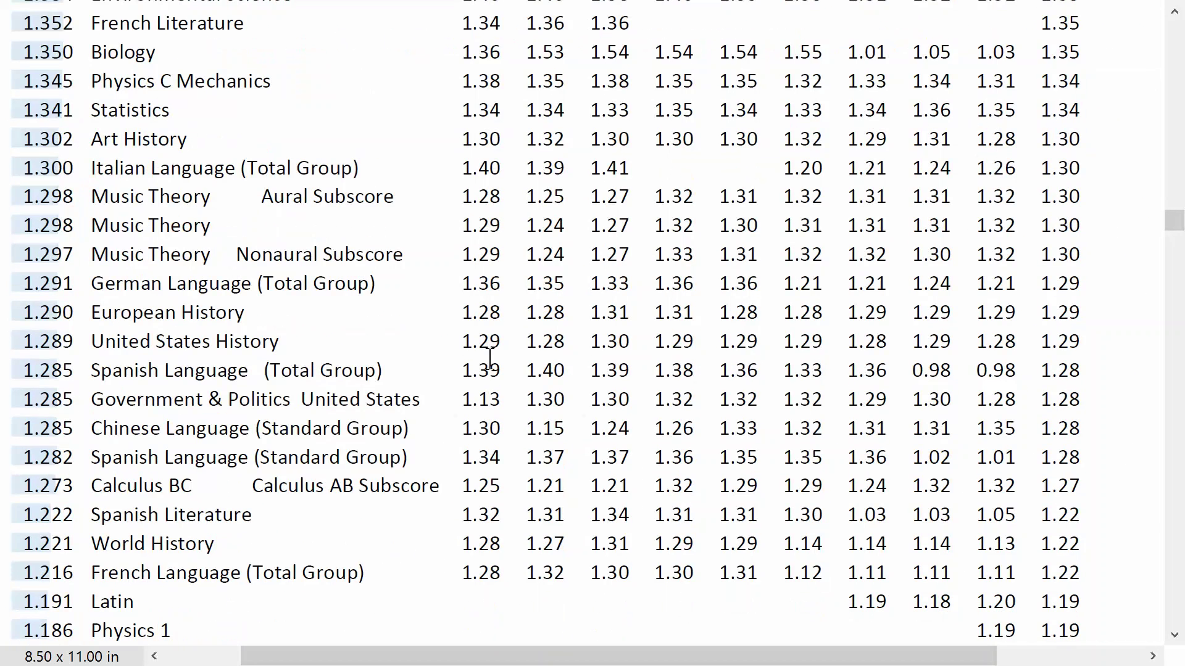
{"action": "scroll", "coordinate": [489, 358], "scroll_direction": "down", "scroll_amount": 7}
{"action": "scroll", "coordinate": [490, 358], "scroll_direction": "down", "scroll_amount": 7}
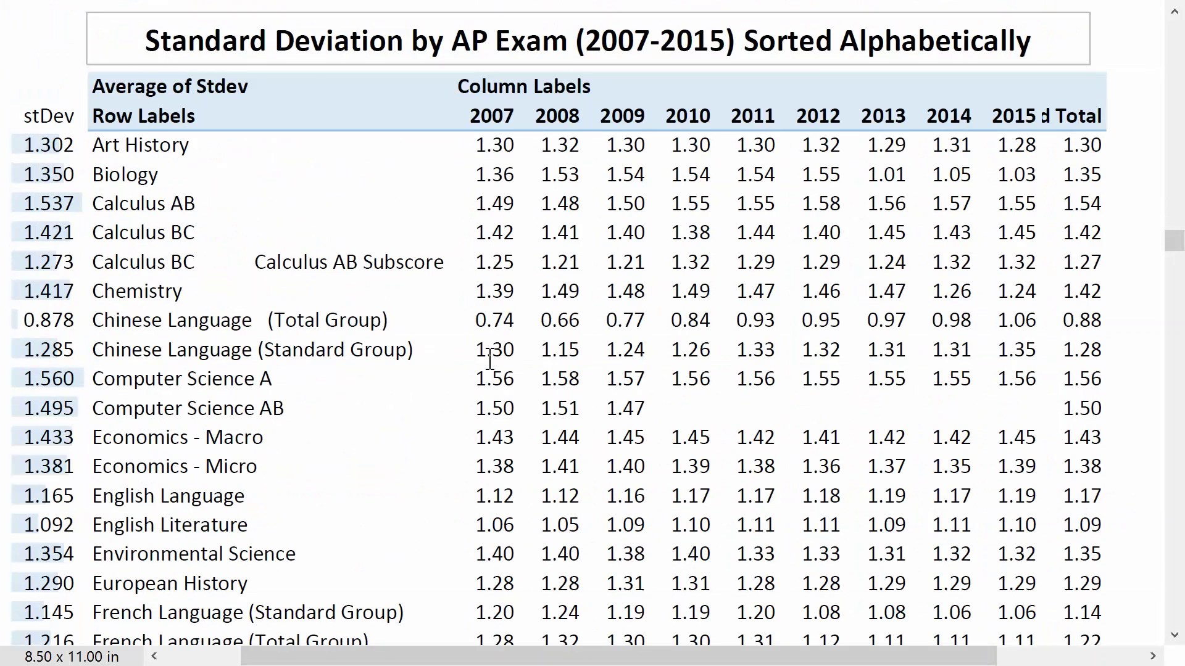
{"action": "scroll", "coordinate": [490, 358], "scroll_direction": "down", "scroll_amount": 6}
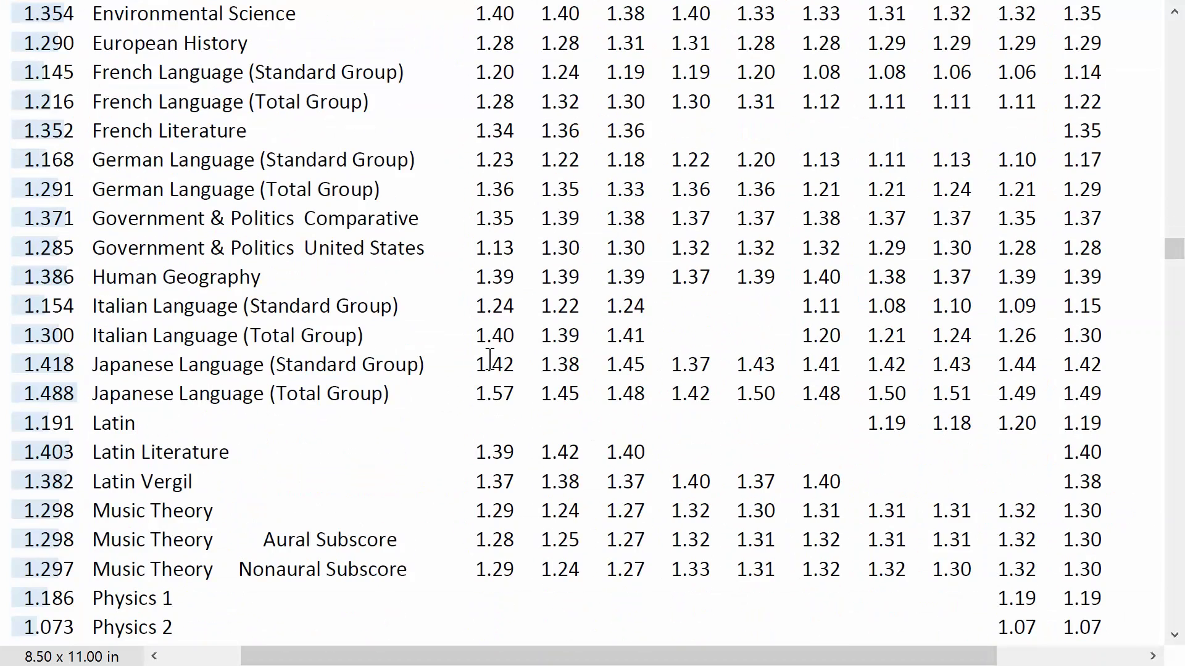
{"action": "scroll", "coordinate": [489, 358], "scroll_direction": "down", "scroll_amount": 6}
{"action": "scroll", "coordinate": [489, 358], "scroll_direction": "down", "scroll_amount": 6}
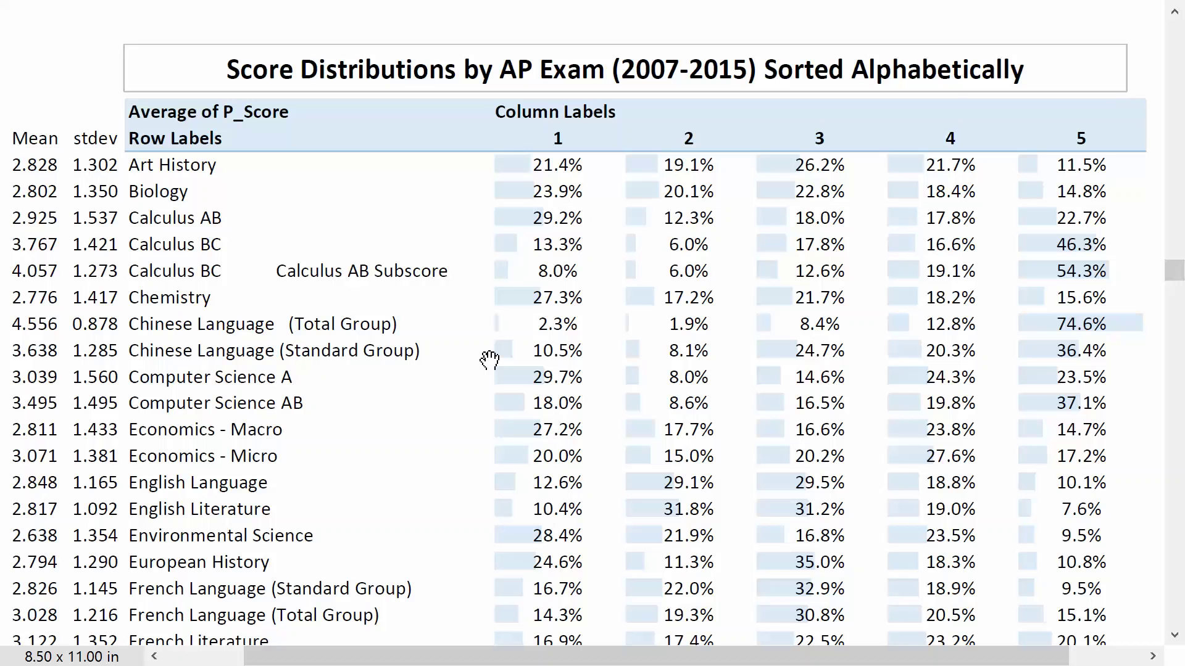
- Review the score distribution pivots by exam and by exam and year, then return to Chrome
{"action": "scroll", "coordinate": [489, 358], "scroll_direction": "down", "scroll_amount": 7}
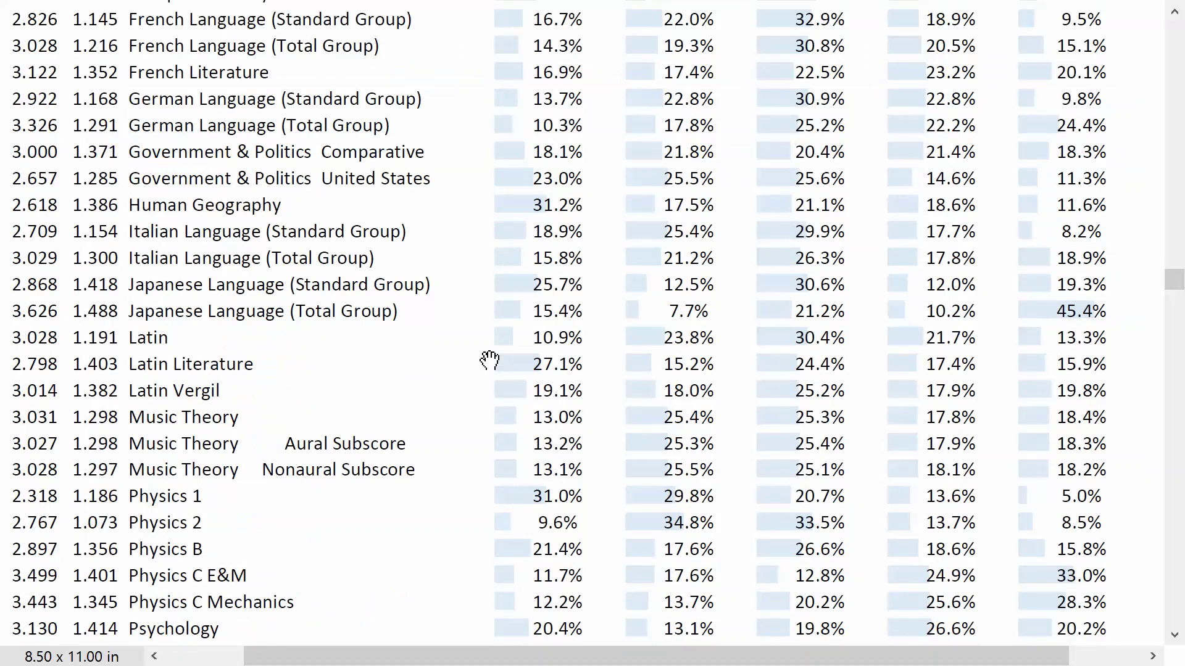
{"action": "scroll", "coordinate": [490, 361], "scroll_direction": "down", "scroll_amount": 6}
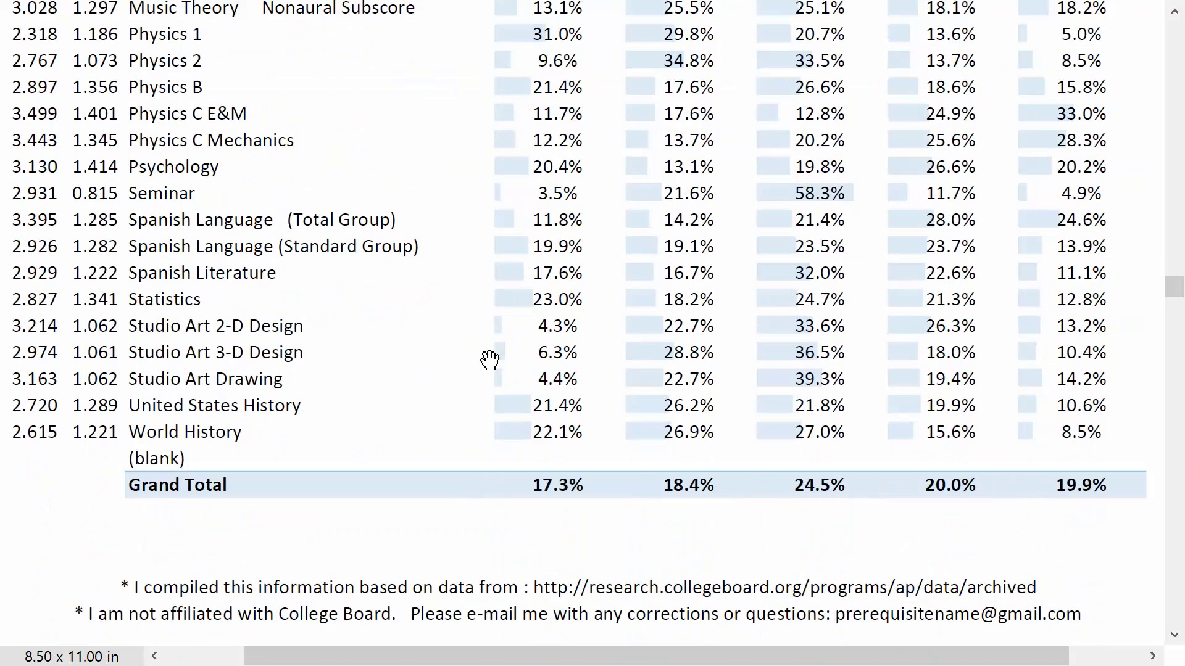
{"action": "scroll", "coordinate": [489, 360], "scroll_direction": "down", "scroll_amount": 6}
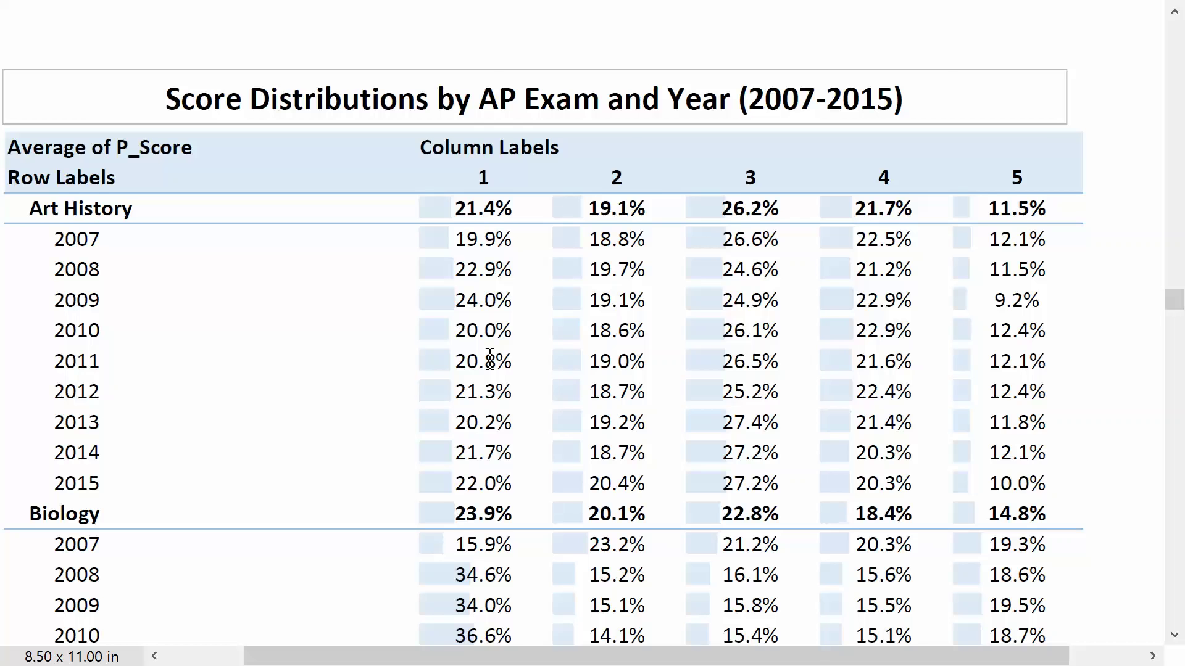
{"action": "scroll", "coordinate": [489, 361], "scroll_direction": "down", "scroll_amount": 8}
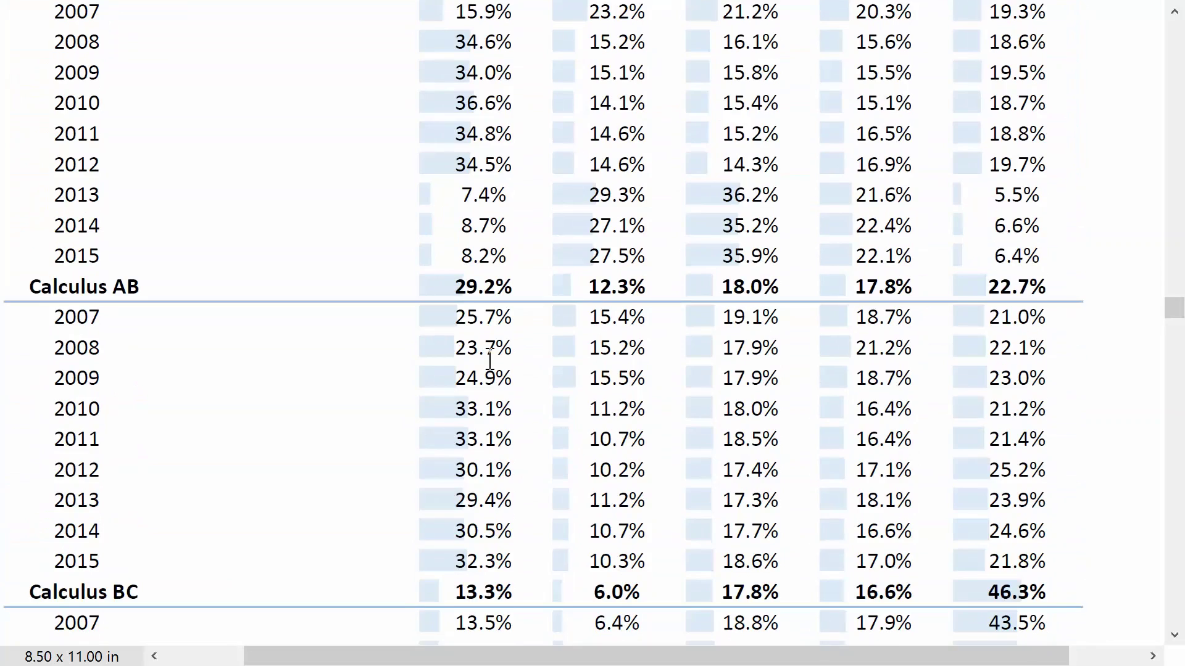
{"action": "scroll", "coordinate": [489, 361], "scroll_direction": "down", "scroll_amount": 3}
{"action": "scroll", "coordinate": [489, 360], "scroll_direction": "up", "scroll_amount": 6}
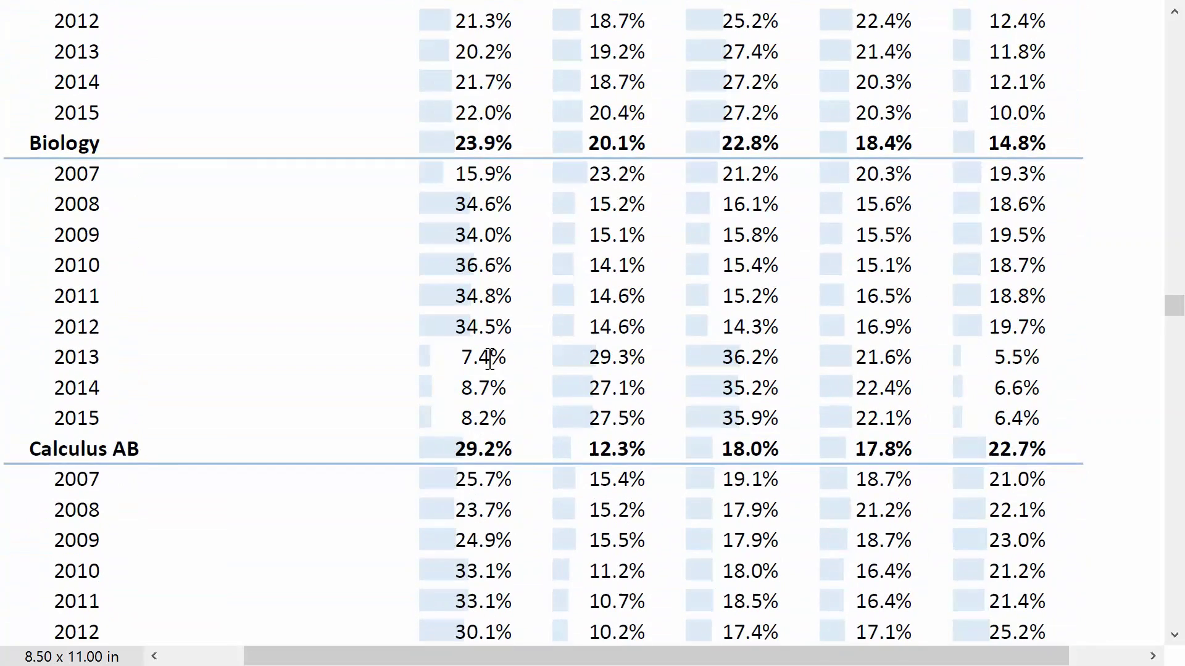
{"action": "key", "text": "alt+Tab"}
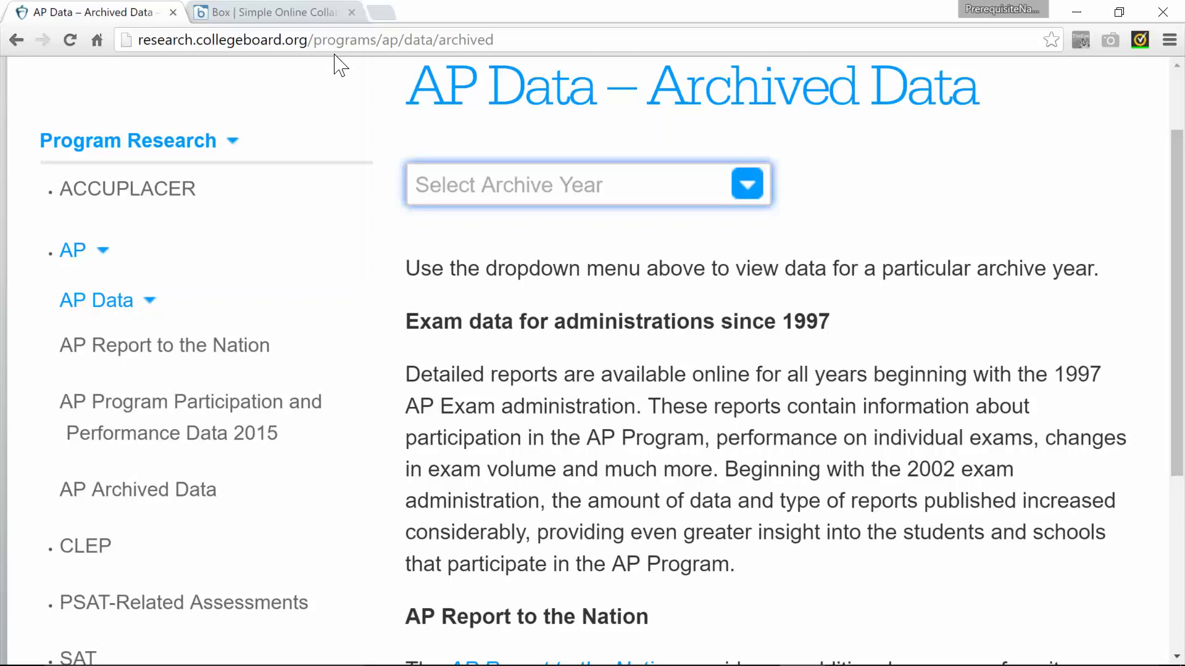
- Show the Box tab with the 'By AP Subject 2007 to 2015' shared folder
{"action": "left_click", "coordinate": [306, 19]}
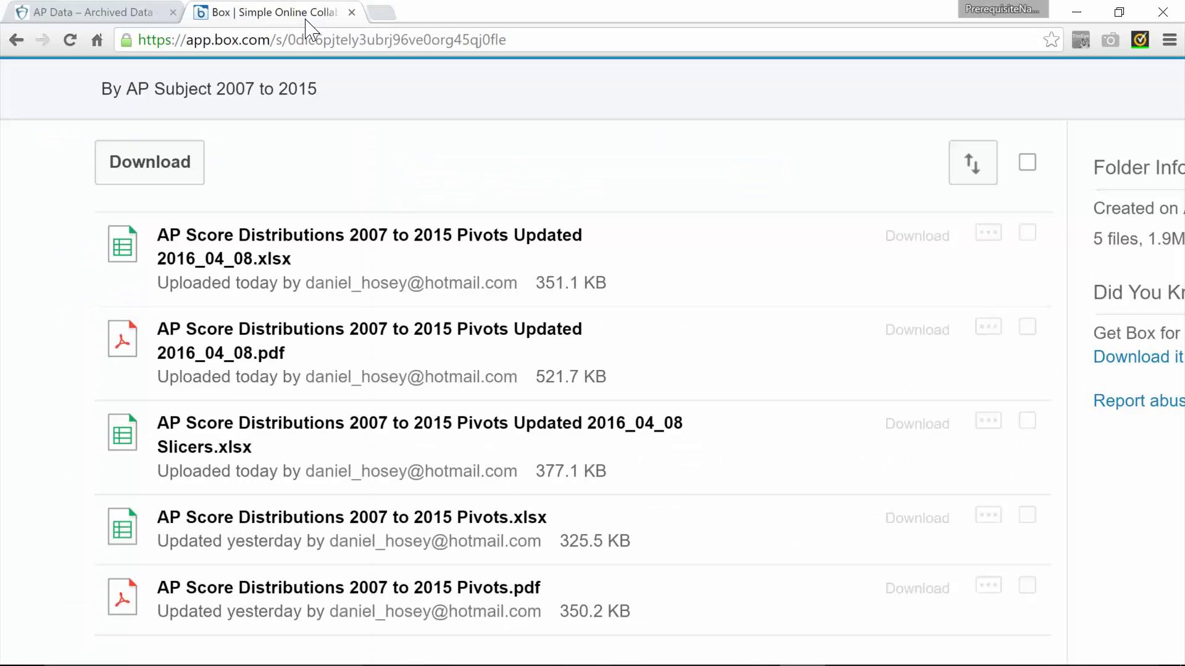